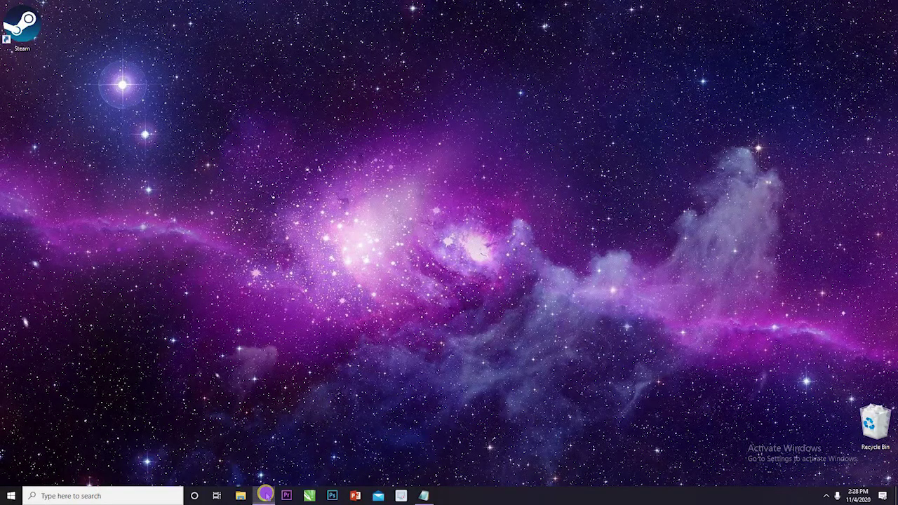
Step: Open Google Chrome and go from the YouTube home page to the channel's YouTube Studio dashboard
{"action": "left_click", "coordinate": [265, 494]}
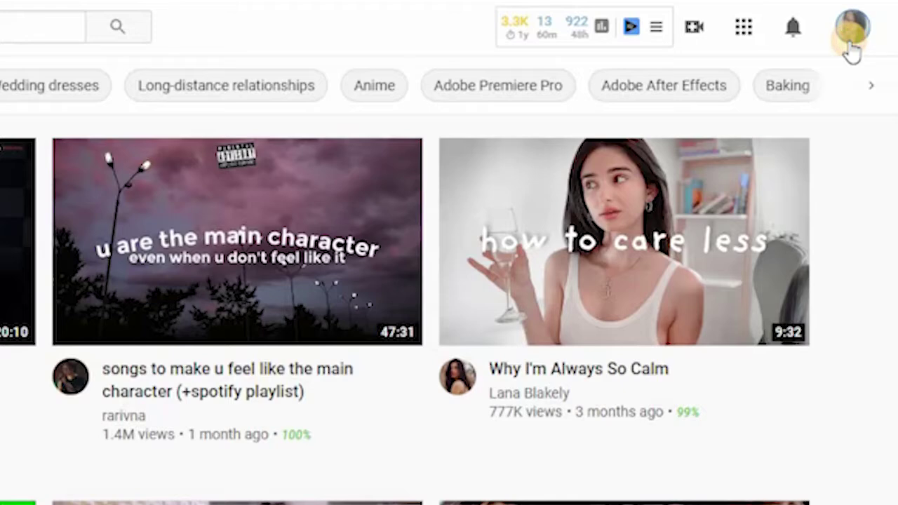
{"action": "left_click", "coordinate": [852, 28]}
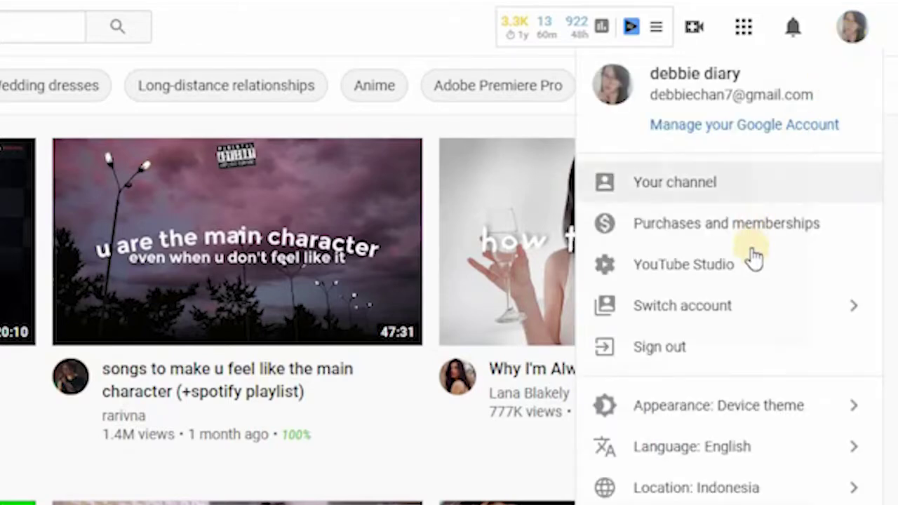
{"action": "left_click", "coordinate": [763, 277]}
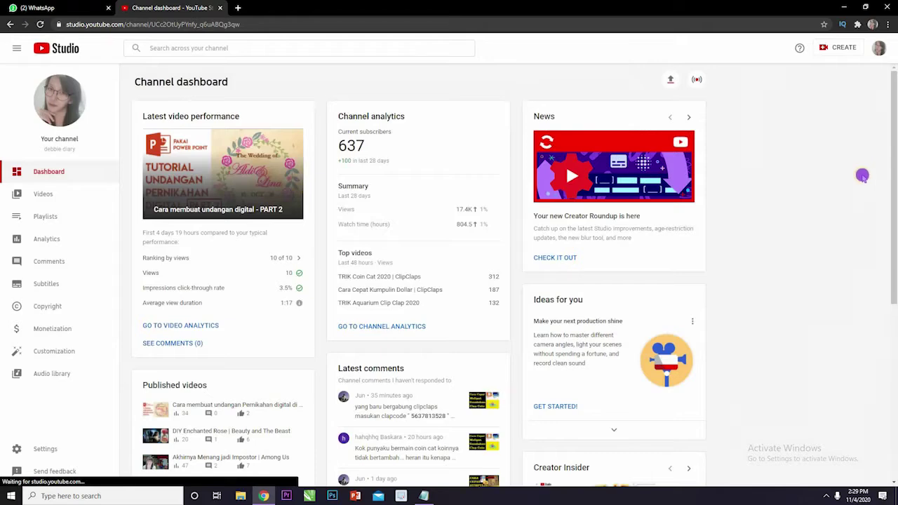
Step: Open the full recent subscribers list from the dashboard and set its period to the last 365 days
{"action": "scroll", "coordinate": [784, 187], "scroll_direction": "down", "scroll_amount": 5}
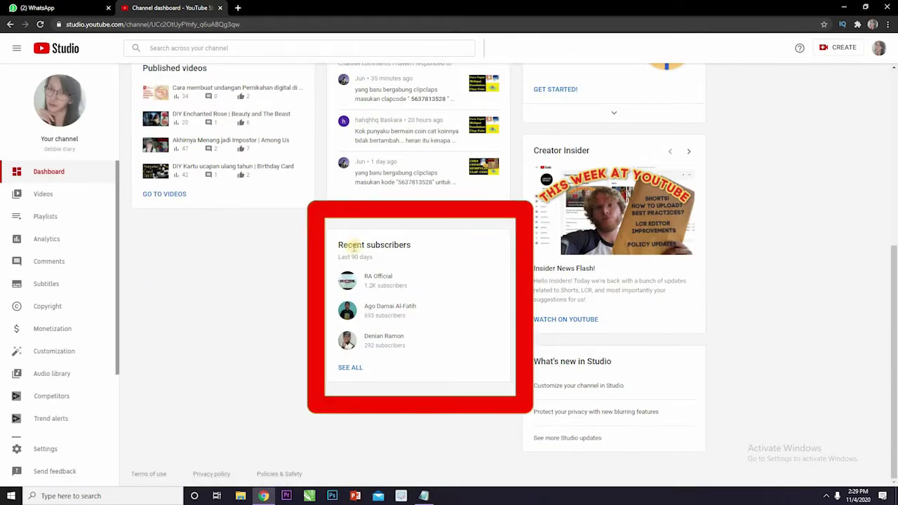
{"action": "left_click", "coordinate": [353, 370]}
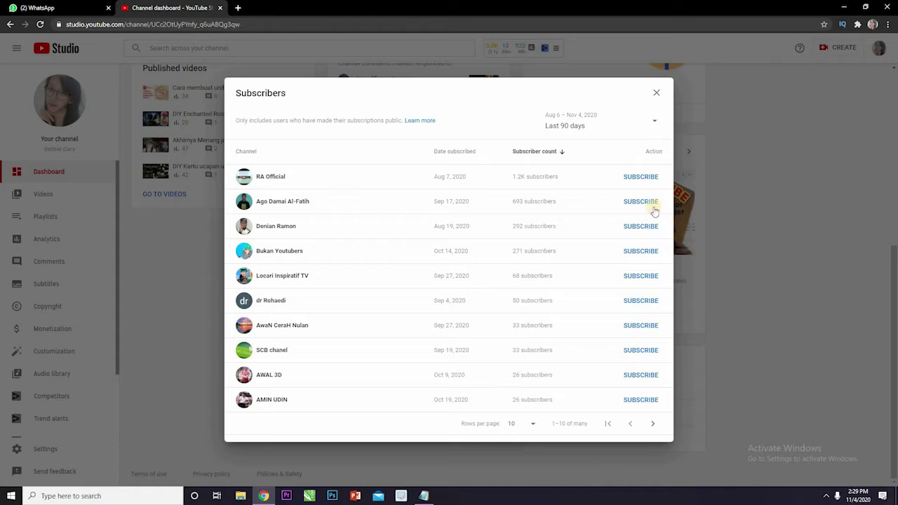
{"action": "left_click", "coordinate": [653, 125]}
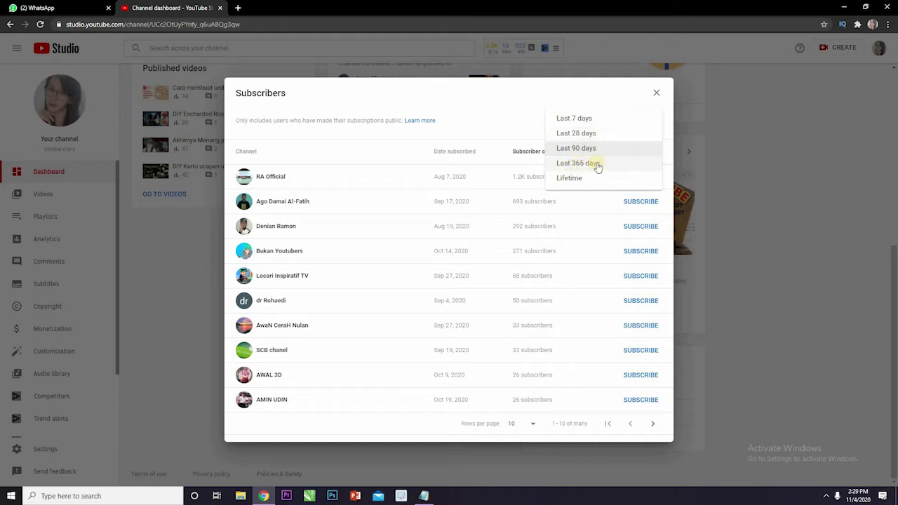
{"action": "left_click", "coordinate": [595, 163]}
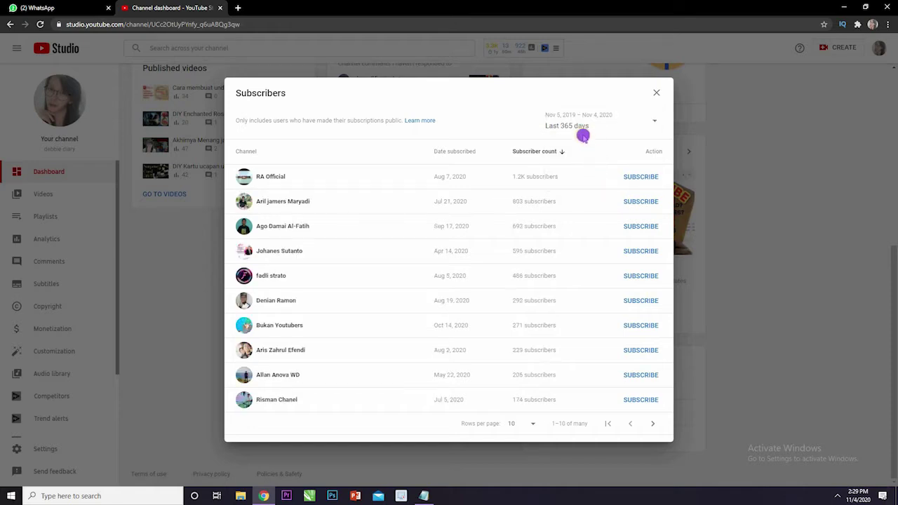
Step: Page through the subscriber list to its last page and return to the first page
{"action": "left_click", "coordinate": [651, 424]}
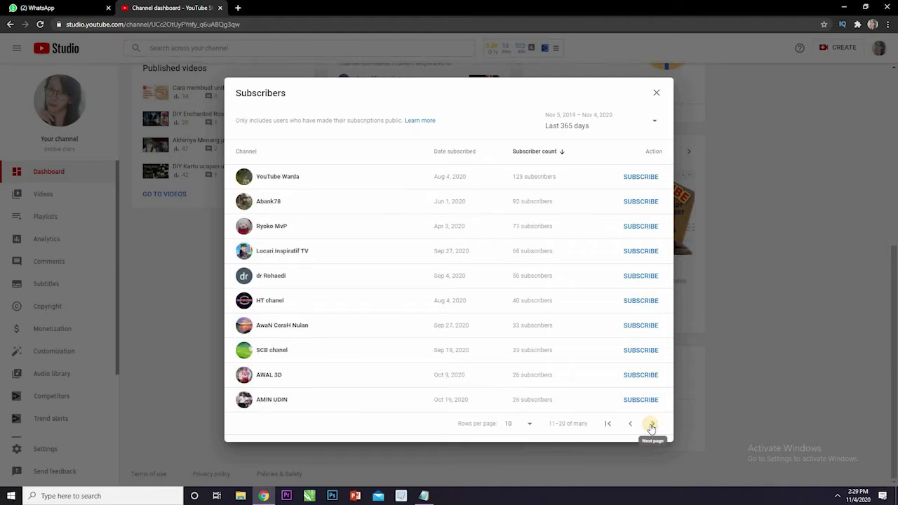
{"action": "left_click", "coordinate": [651, 425]}
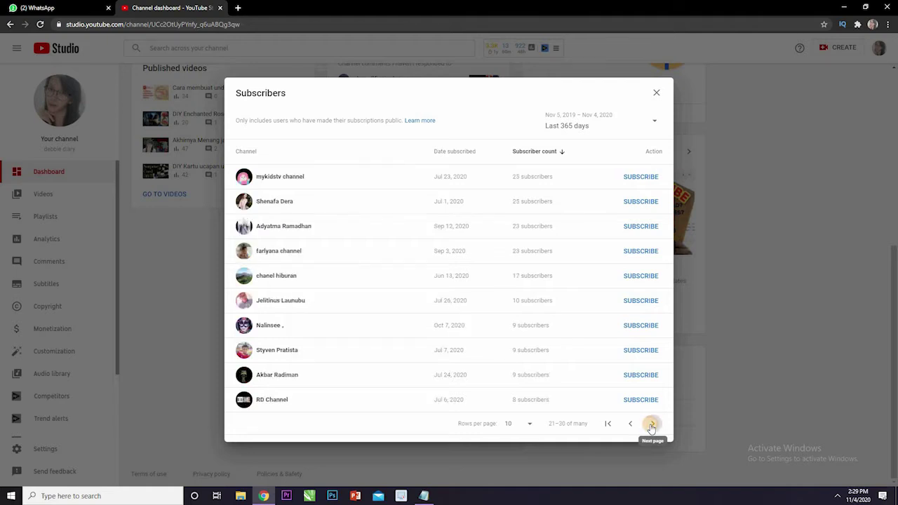
{"action": "left_click", "coordinate": [651, 424]}
{"action": "left_click", "coordinate": [651, 425]}
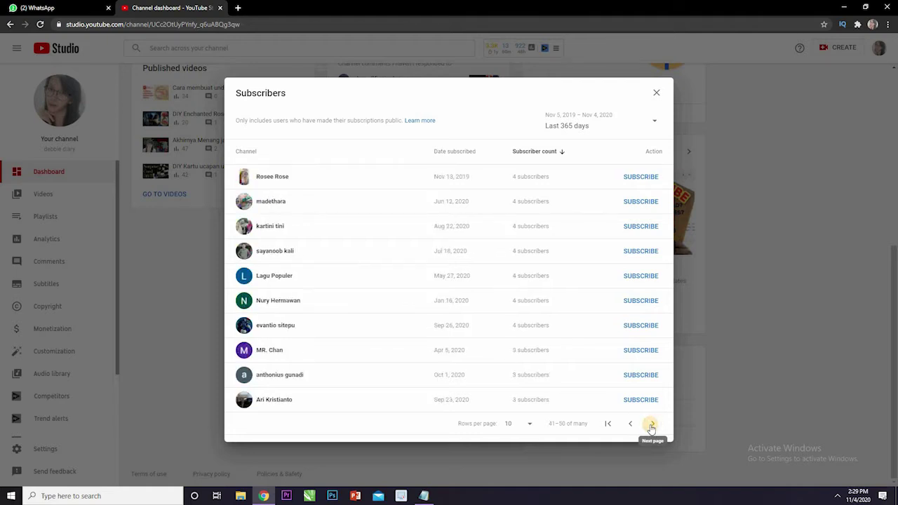
{"action": "left_click", "coordinate": [651, 425]}
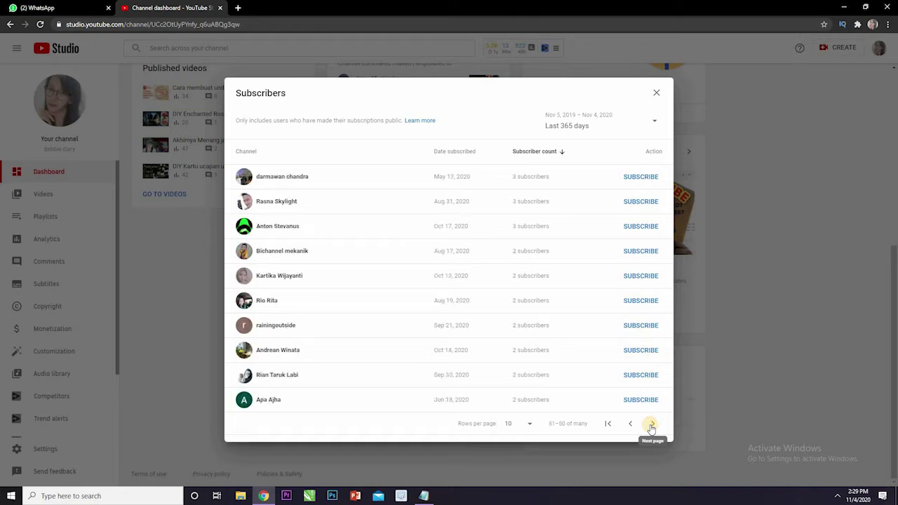
{"action": "left_click", "coordinate": [651, 426]}
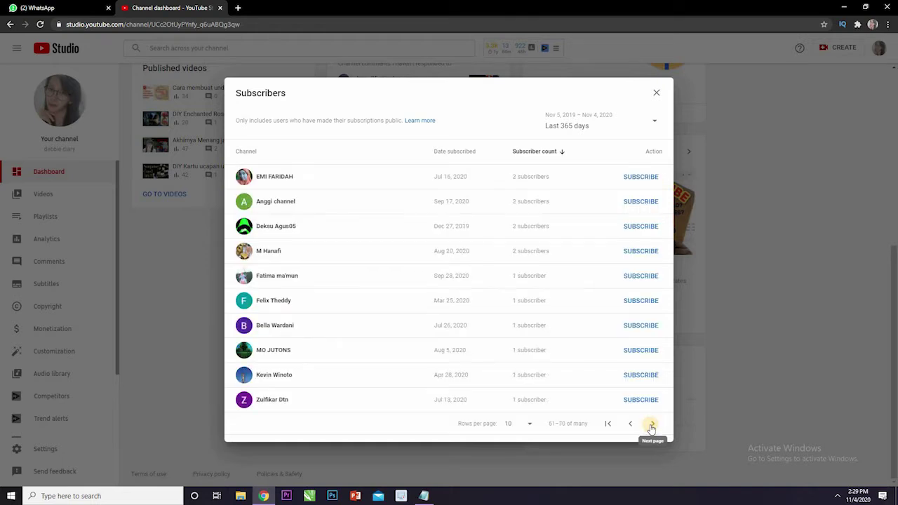
{"action": "left_click", "coordinate": [651, 425]}
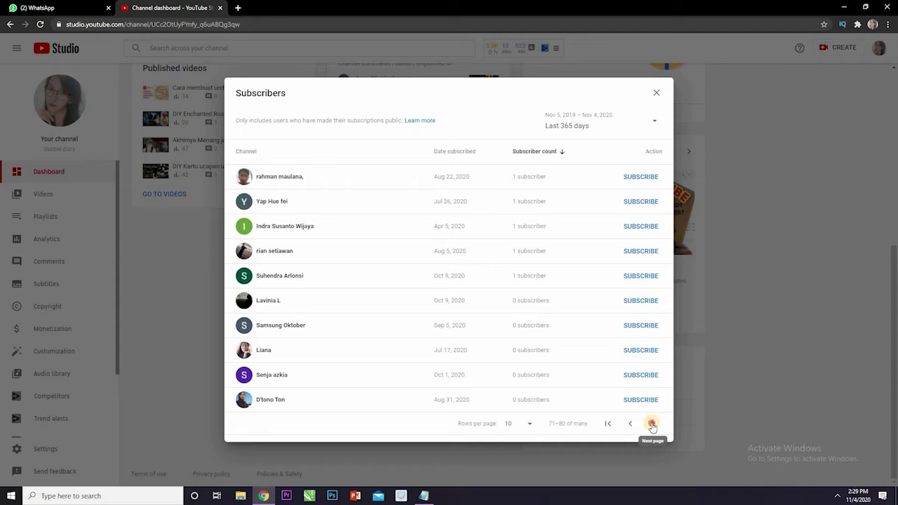
{"action": "left_click", "coordinate": [651, 425]}
{"action": "left_click", "coordinate": [652, 425]}
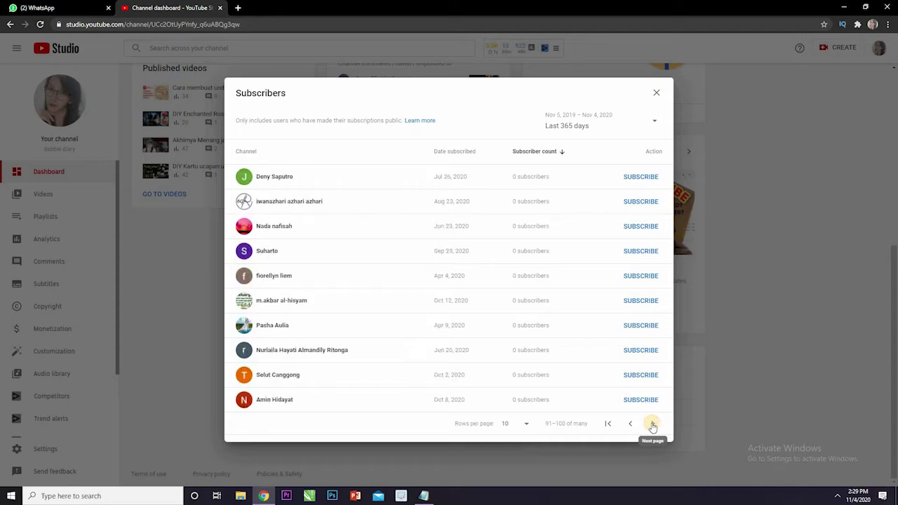
{"action": "left_click", "coordinate": [652, 424]}
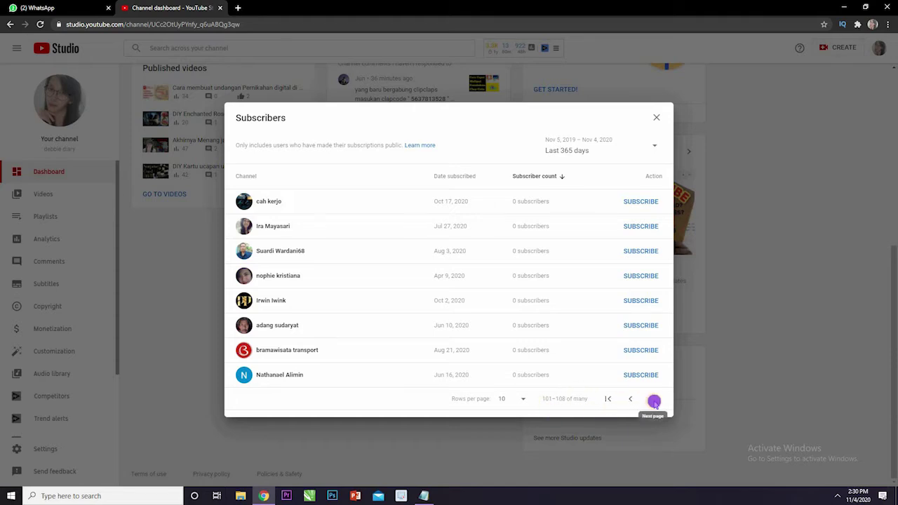
{"action": "left_click_drag", "start_coordinate": [541, 400], "coordinate": [588, 400]}
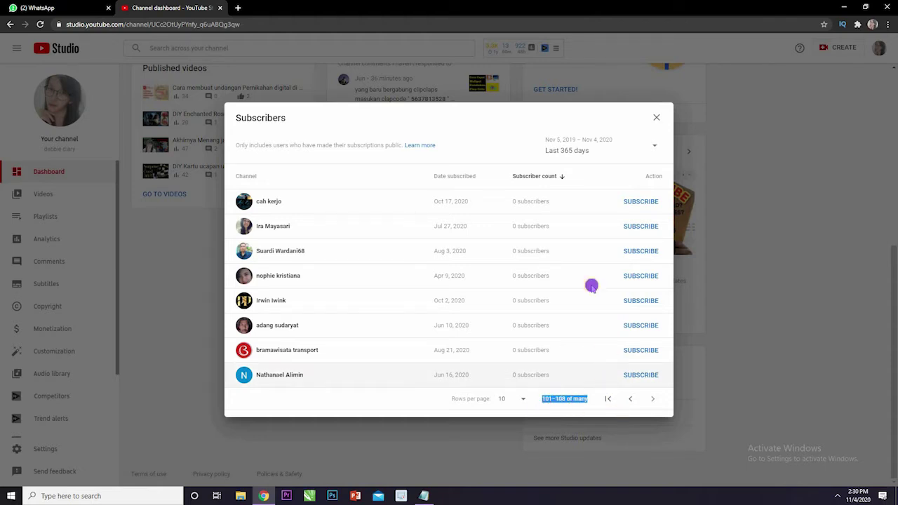
{"action": "left_click", "coordinate": [522, 400]}
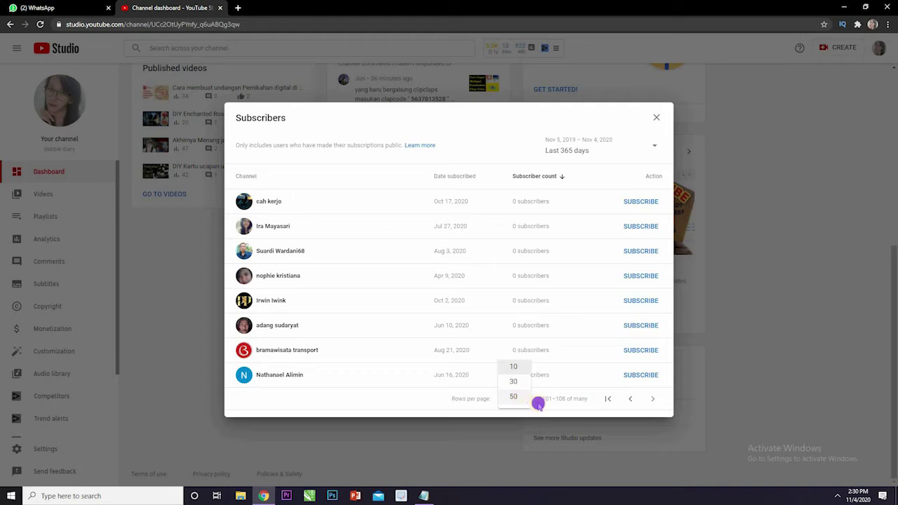
{"action": "left_click", "coordinate": [606, 400]}
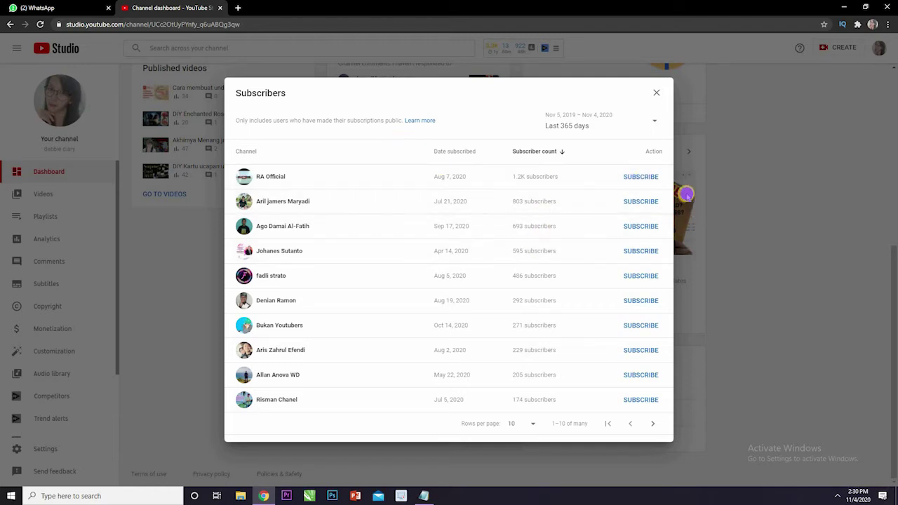
Step: Open the help article about recent subscribers and read which subscribers are shown in the list
{"action": "left_click", "coordinate": [428, 123]}
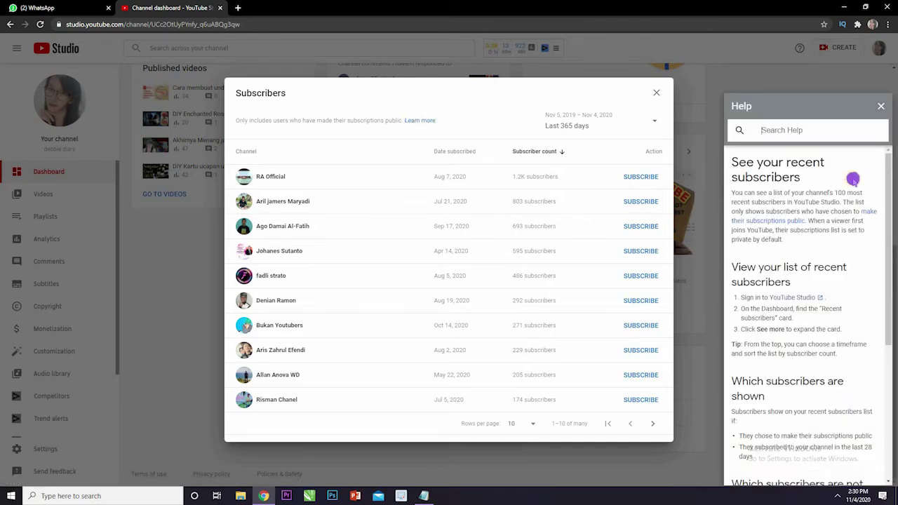
{"action": "scroll", "coordinate": [842, 201], "scroll_direction": "down", "scroll_amount": 1}
{"action": "scroll", "coordinate": [734, 196], "scroll_direction": "up", "scroll_amount": 1}
{"action": "left_click_drag", "start_coordinate": [894, 238], "coordinate": [892, 368]}
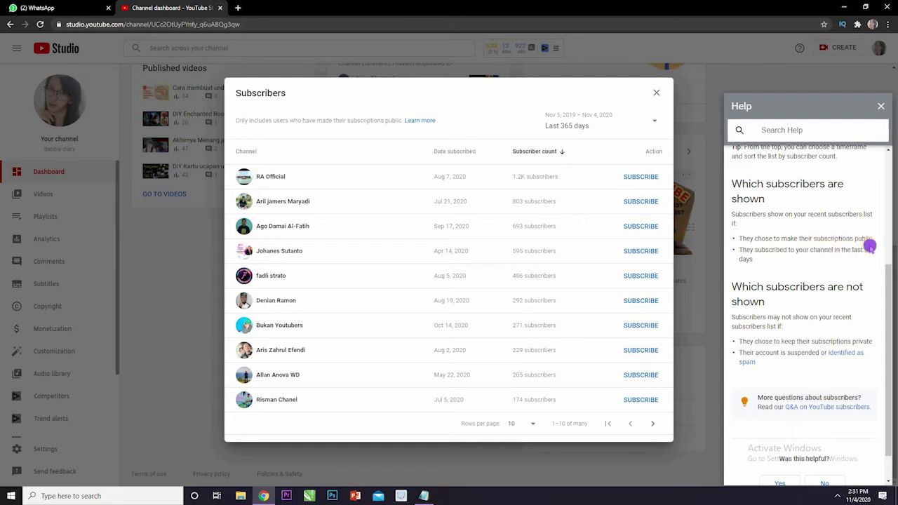
{"action": "left_click_drag", "start_coordinate": [875, 241], "coordinate": [816, 244]}
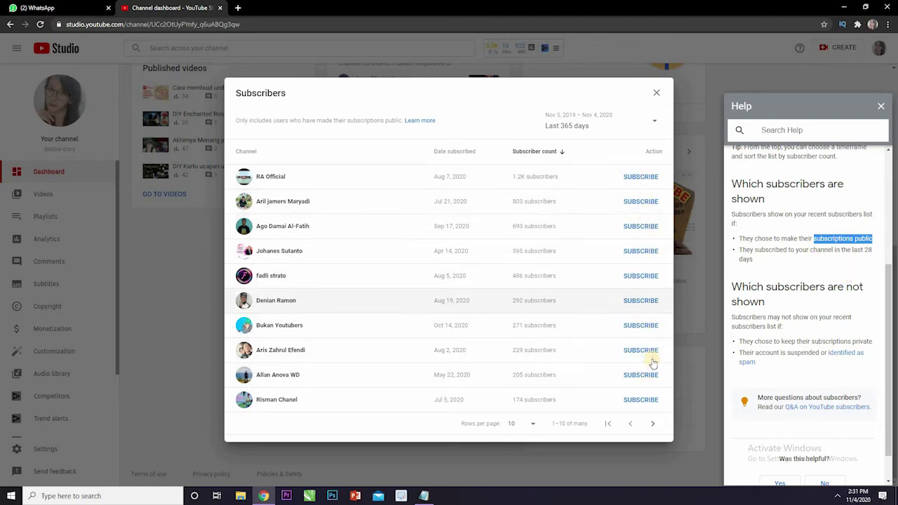
Step: Read in the help article which subscribers are not shown, and close the help and the subscriber list
{"action": "scroll", "coordinate": [783, 279], "scroll_direction": "down", "scroll_amount": 1}
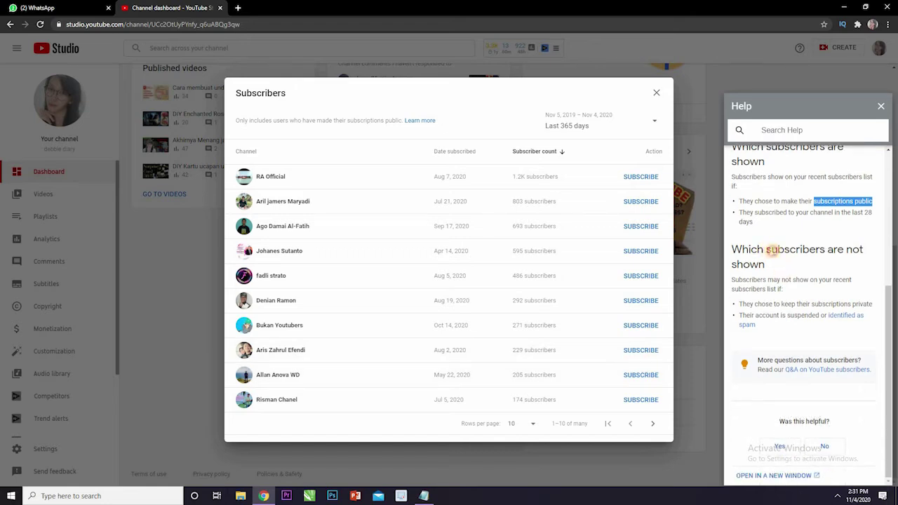
{"action": "left_click_drag", "start_coordinate": [769, 251], "coordinate": [864, 259]}
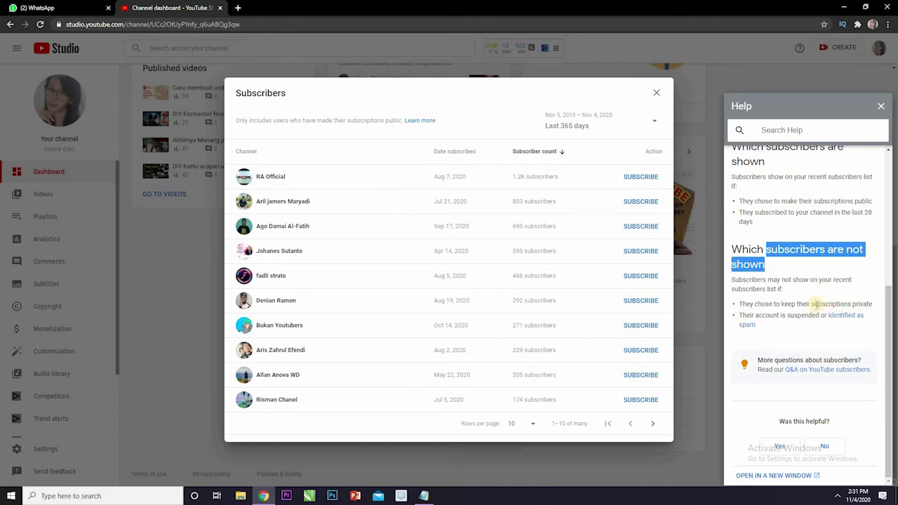
{"action": "left_click_drag", "start_coordinate": [814, 304], "coordinate": [874, 310]}
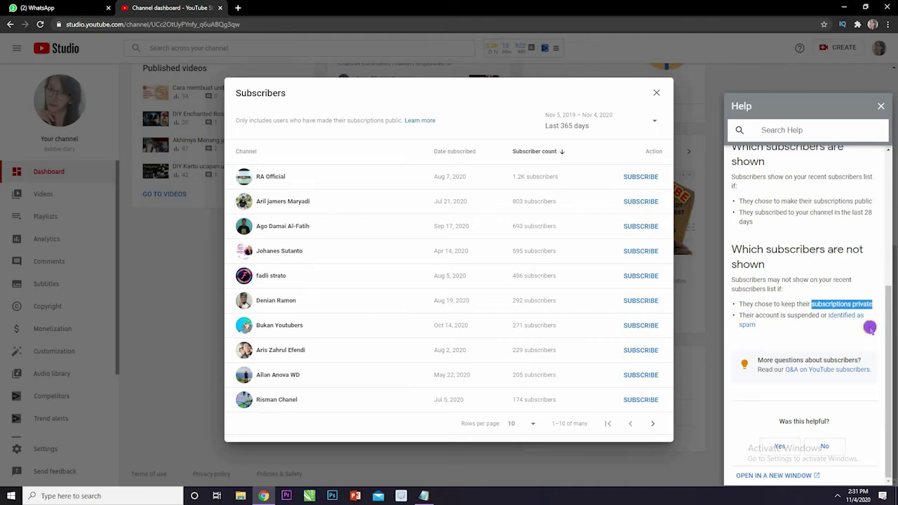
{"action": "left_click", "coordinate": [868, 304]}
{"action": "left_click_drag", "start_coordinate": [873, 304], "coordinate": [816, 300]}
{"action": "left_click", "coordinate": [853, 290]}
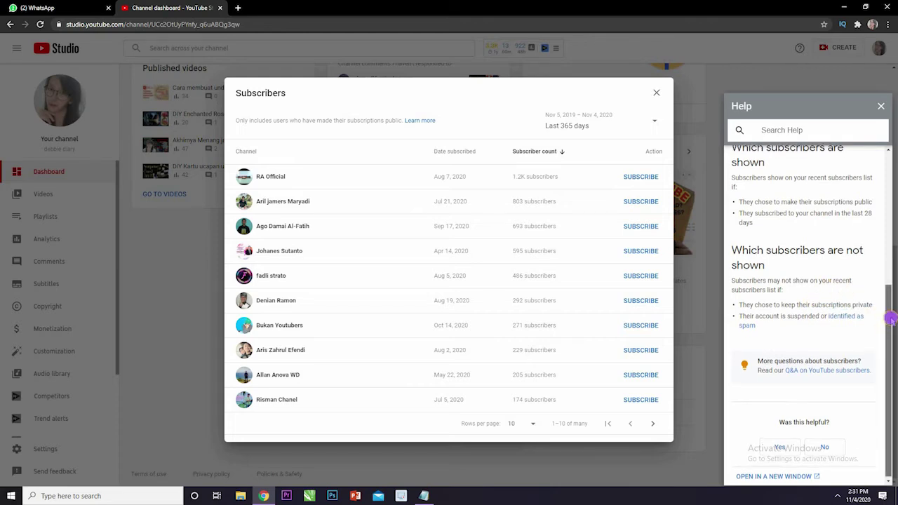
{"action": "scroll", "coordinate": [889, 311], "scroll_direction": "up", "scroll_amount": 1}
{"action": "mouse_move", "coordinate": [890, 309]}
{"action": "left_mouse_down"}
{"action": "mouse_move", "coordinate": [890, 301]}
{"action": "mouse_move", "coordinate": [893, 318]}
{"action": "left_mouse_up"}
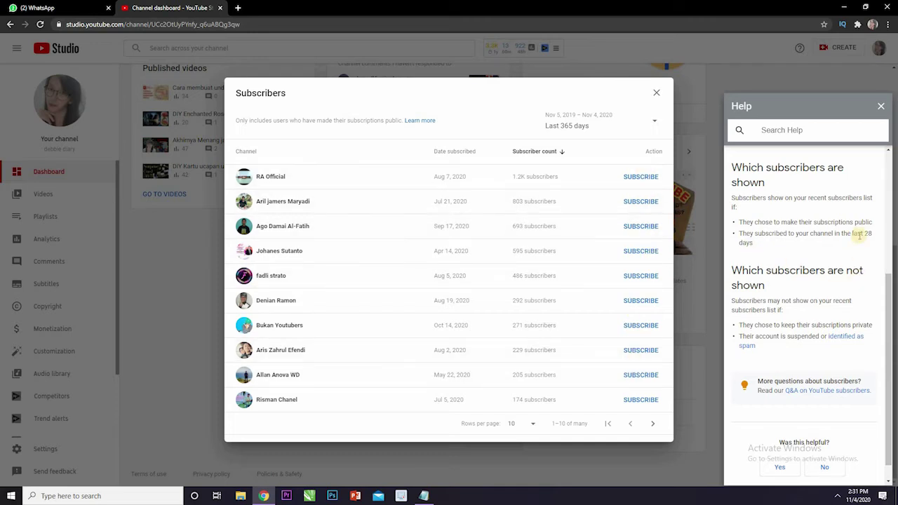
{"action": "scroll", "coordinate": [859, 245], "scroll_direction": "up", "scroll_amount": 3}
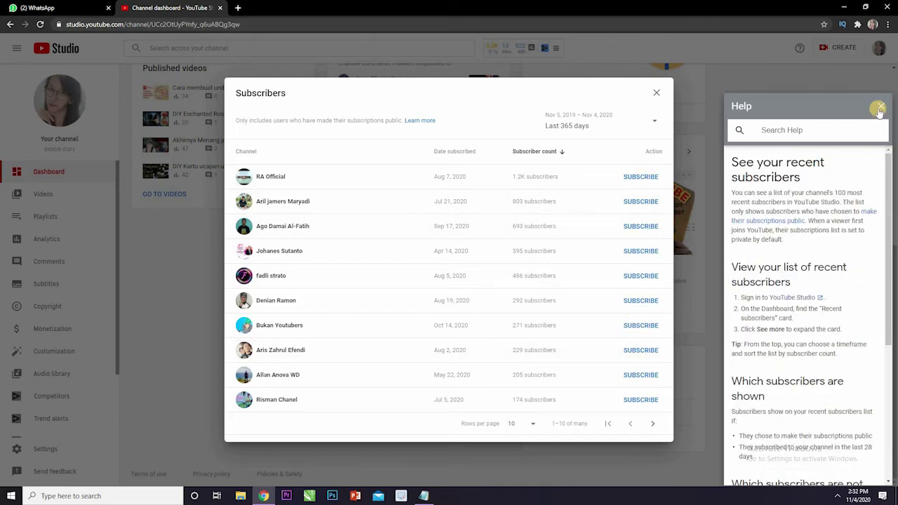
{"action": "left_click", "coordinate": [880, 109]}
{"action": "left_click", "coordinate": [656, 94]}
{"action": "scroll", "coordinate": [760, 177], "scroll_direction": "up", "scroll_amount": 5}
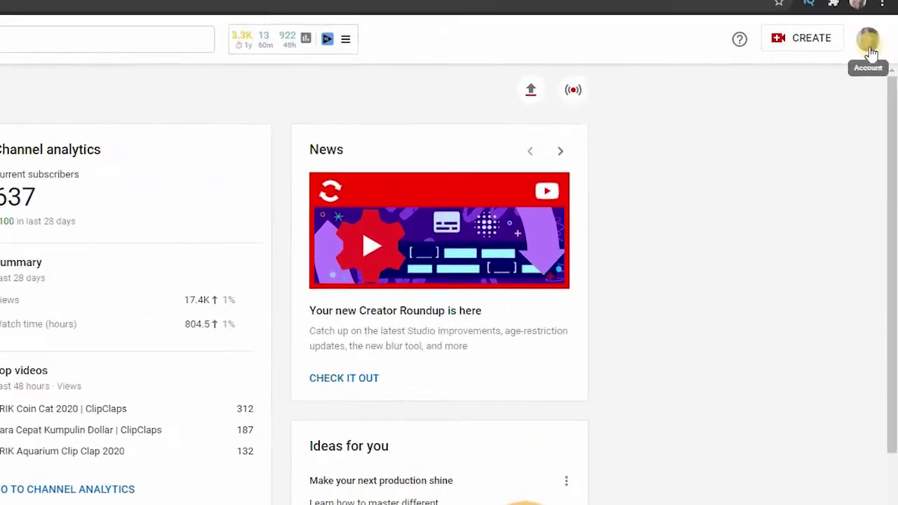
Step: Go to the channel's YouTube page and open the Privacy section of the YouTube settings
{"action": "left_click", "coordinate": [870, 53]}
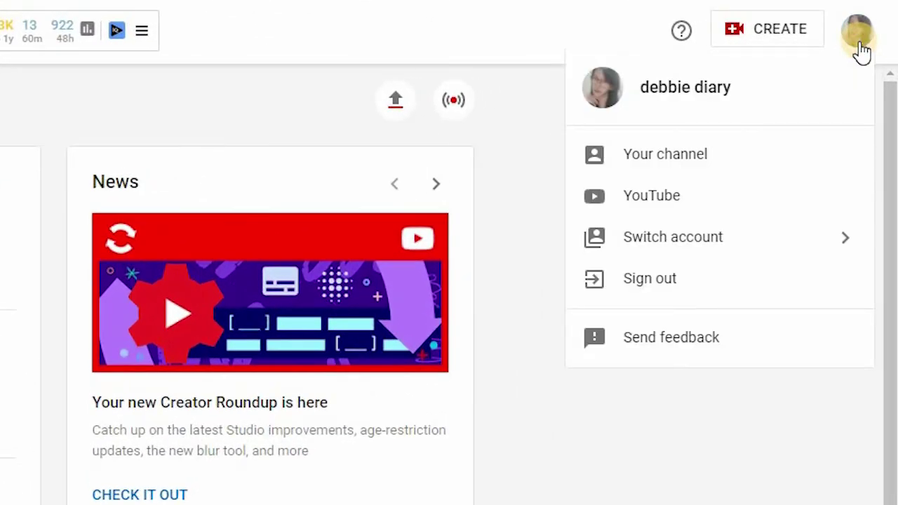
{"action": "left_click", "coordinate": [789, 150]}
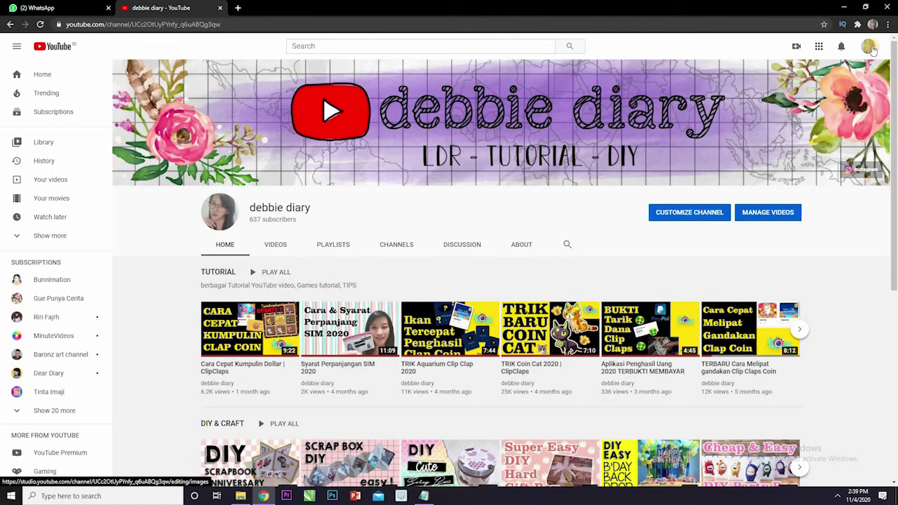
{"action": "left_click", "coordinate": [870, 47]}
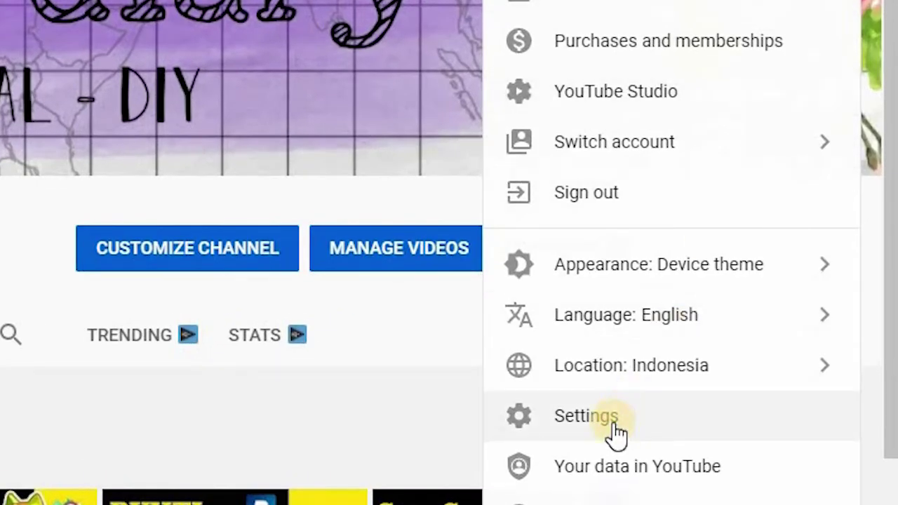
{"action": "left_click", "coordinate": [679, 425]}
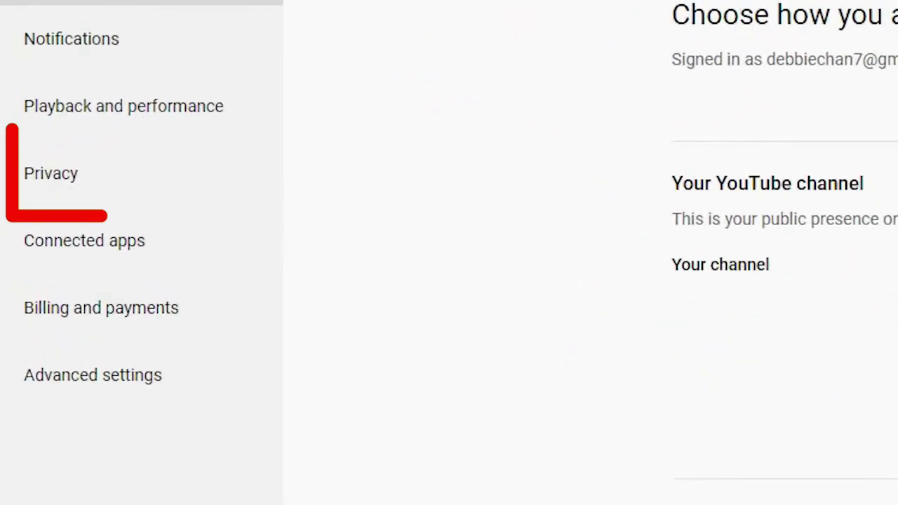
{"action": "left_click", "coordinate": [134, 191]}
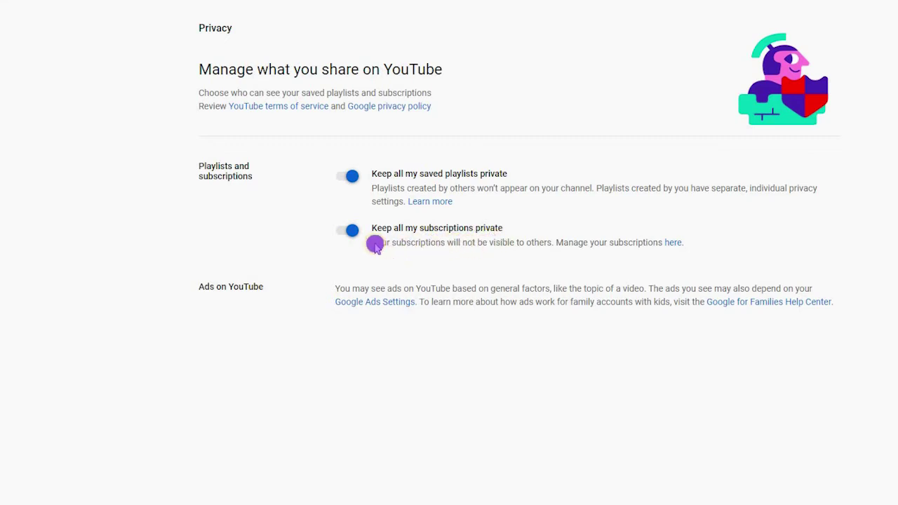
Step: Turn off "Keep all my subscriptions private" and turn it back on
{"action": "left_click", "coordinate": [351, 237]}
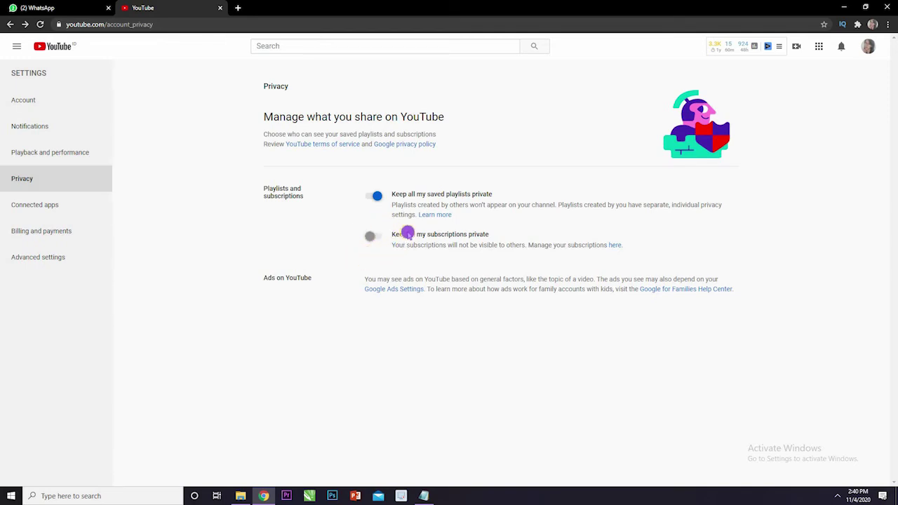
{"action": "left_click", "coordinate": [369, 239]}
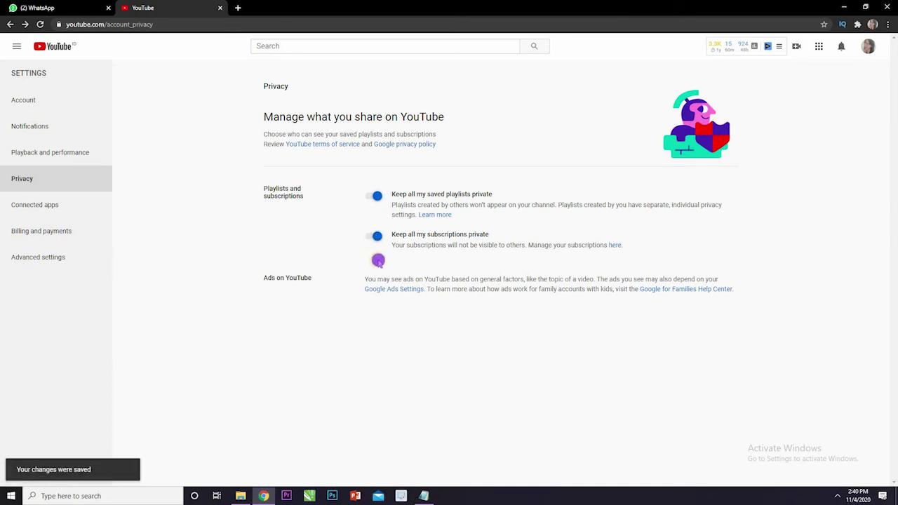